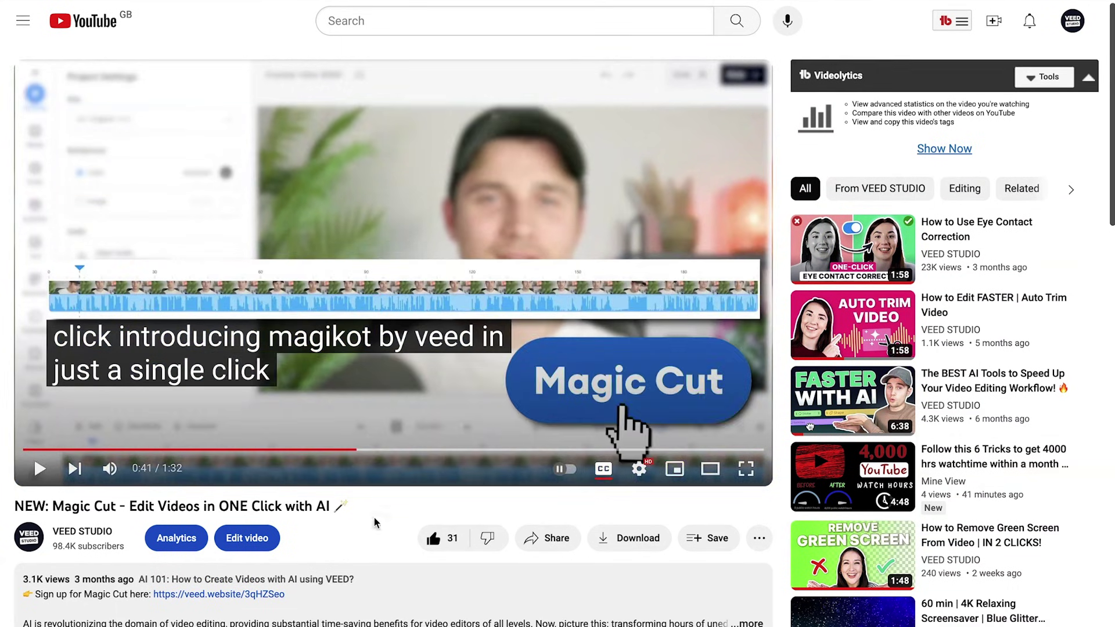
pyautogui.scroll(-3, 389, 400)
# Step: Expand the Magic Cut description, show its transcript, and jump to lines like 0:34
pyautogui.click(389, 396)
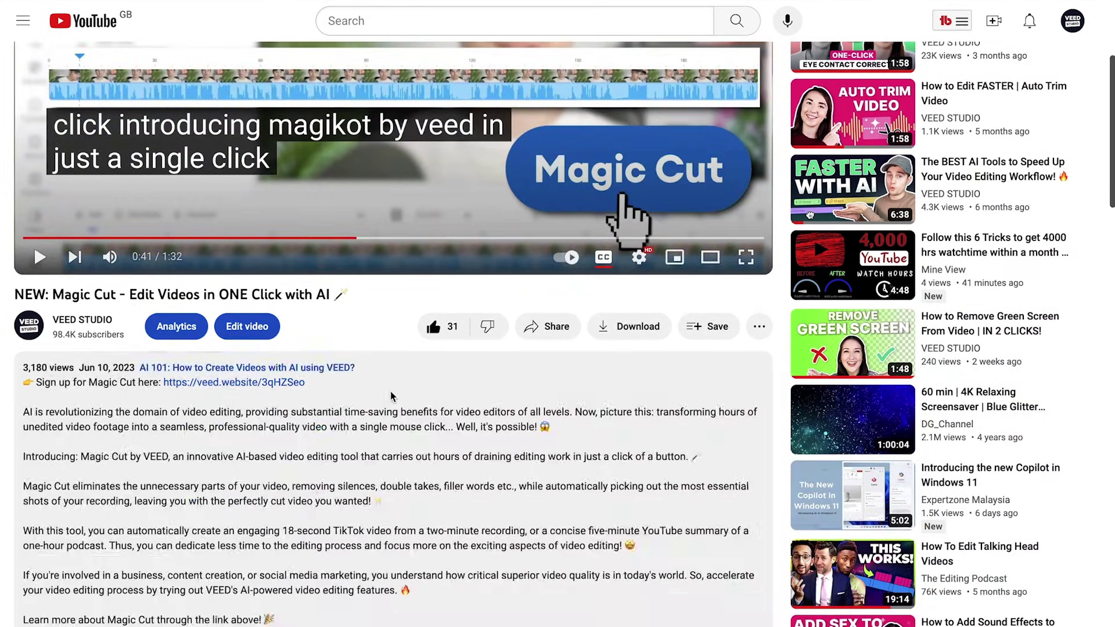
pyautogui.scroll(-2, 390, 396)
pyautogui.scroll(-3, 390, 397)
pyautogui.scroll(-1, 389, 396)
pyautogui.scroll(-2, 389, 396)
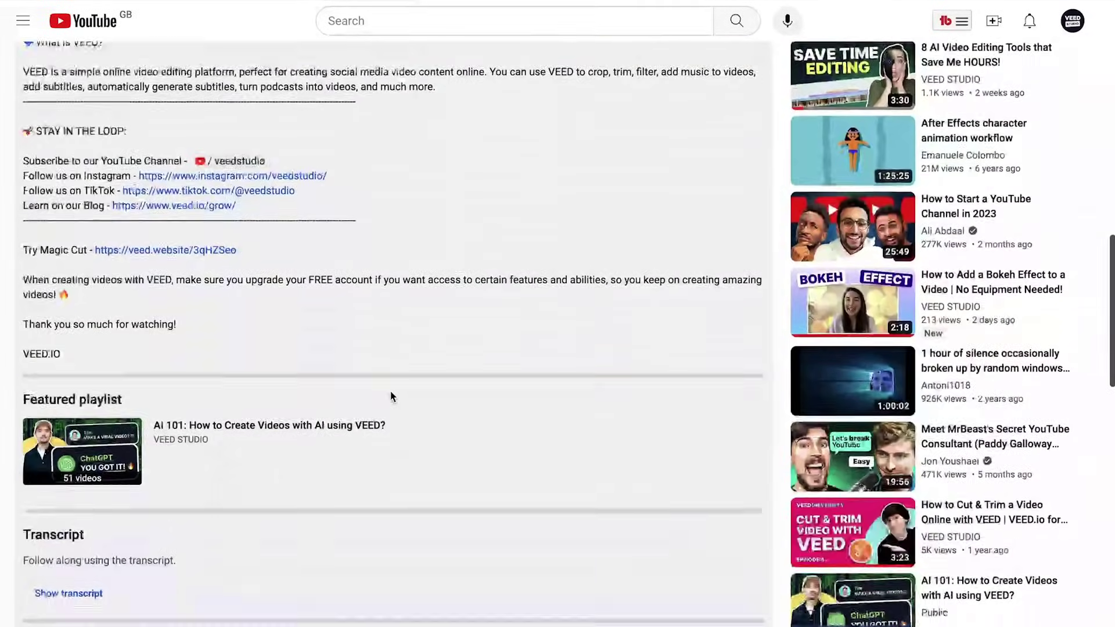
pyautogui.scroll(-1, 390, 397)
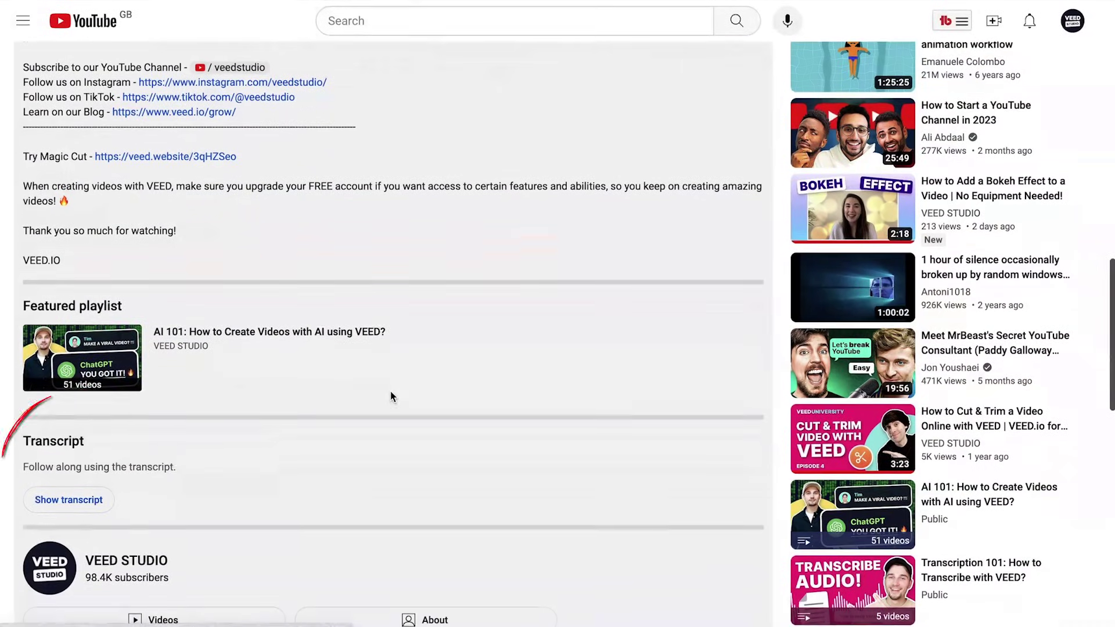
pyautogui.click(70, 501)
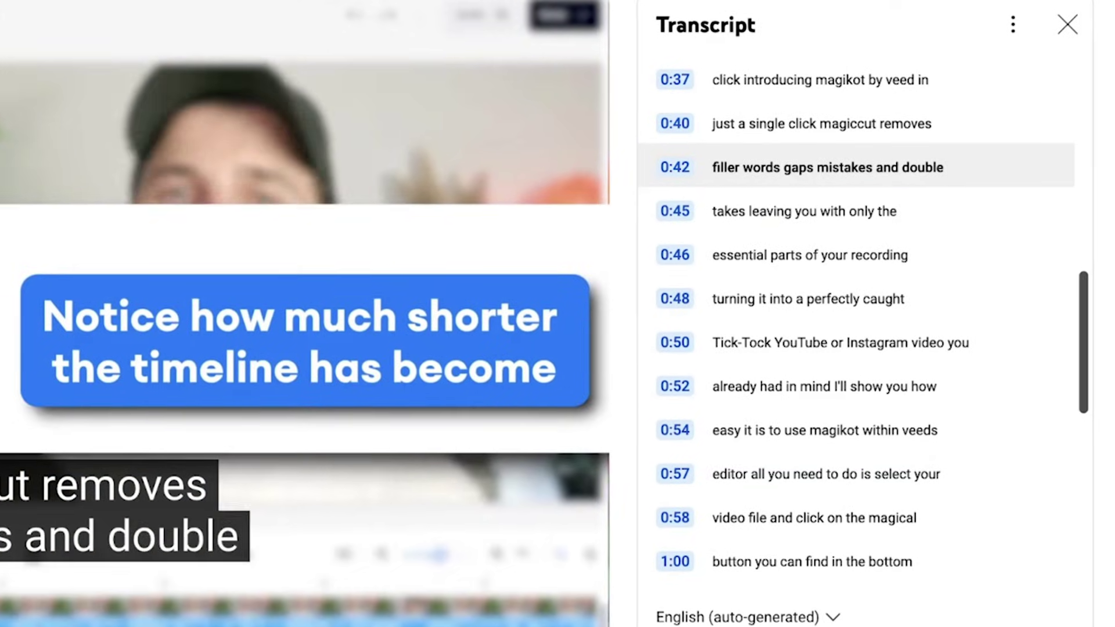
pyautogui.click(757, 398)
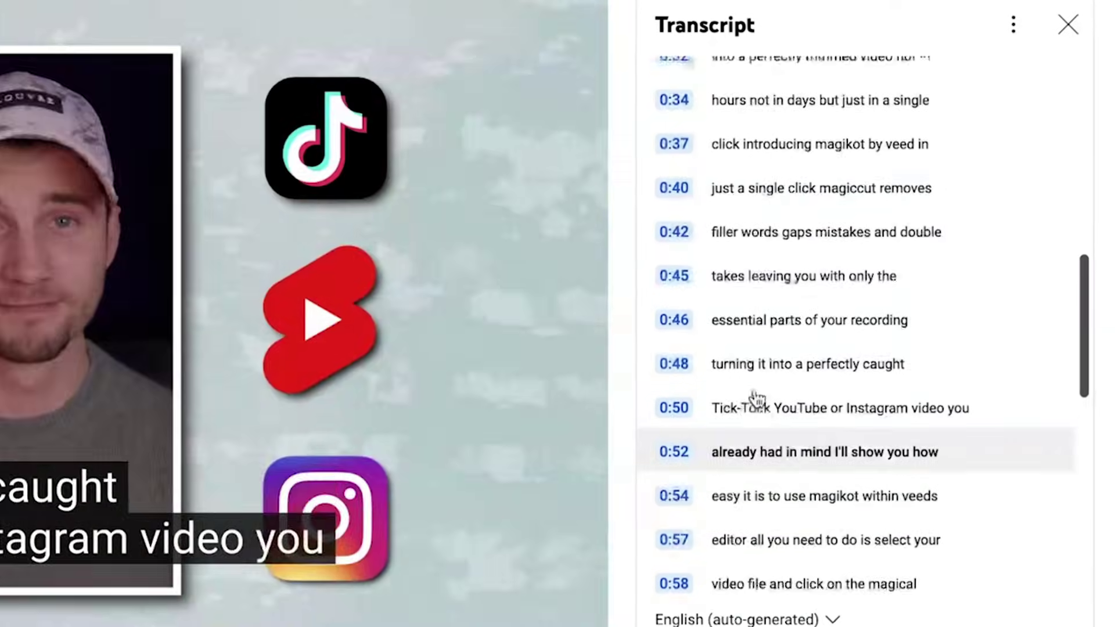
pyautogui.click(743, 129)
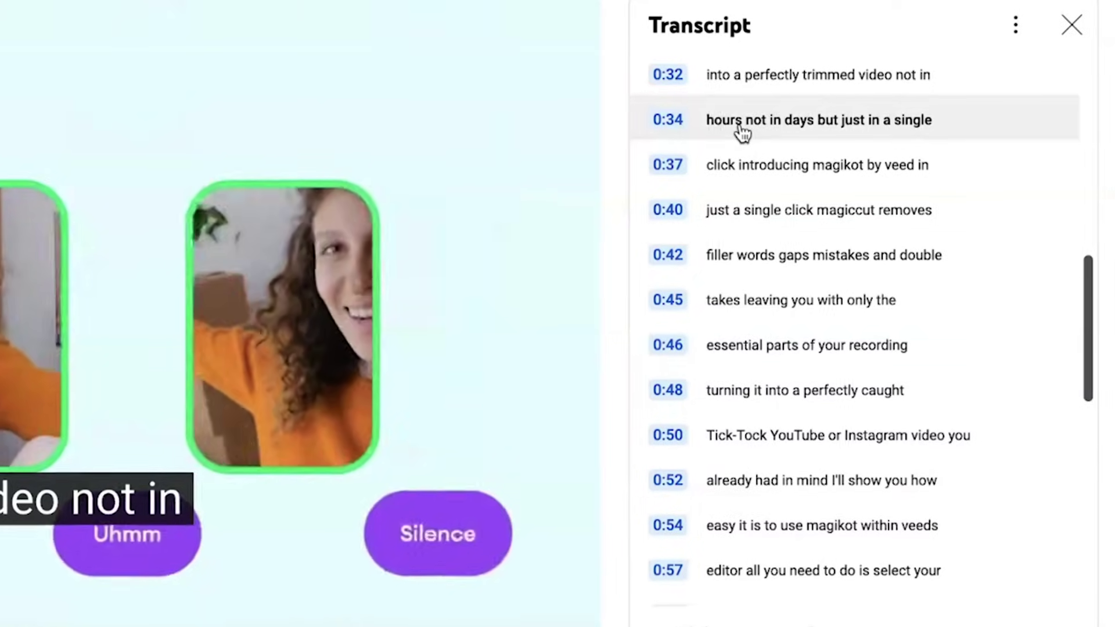
pyautogui.press('0')
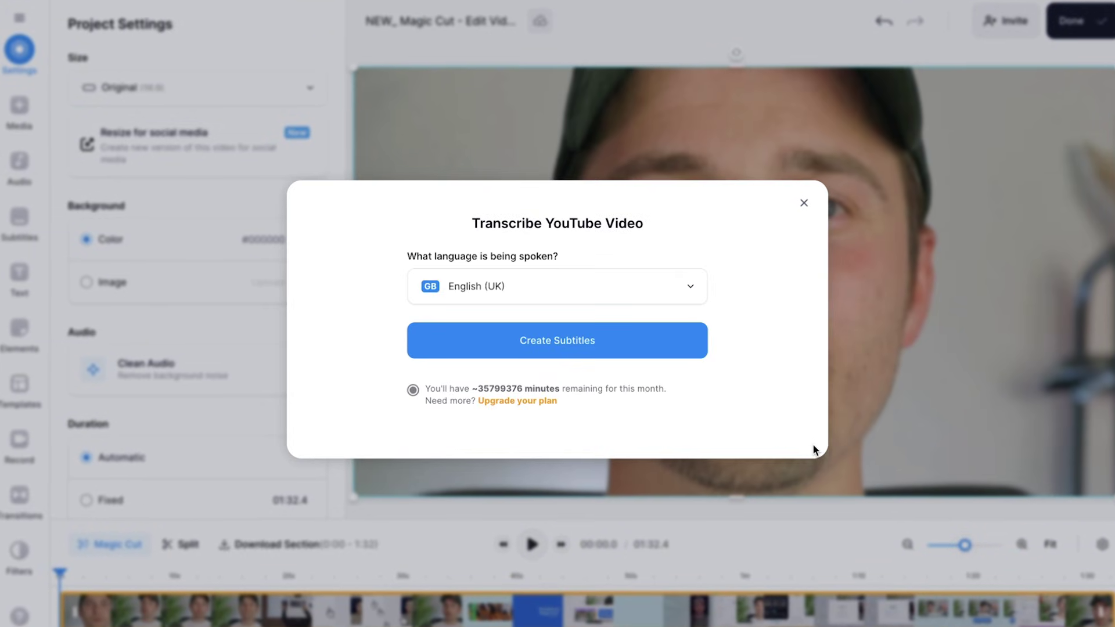
# Step: Create English (UK) subtitles, then inspect the low-confidence word 'awards'
pyautogui.click(658, 290)
pyautogui.click(590, 354)
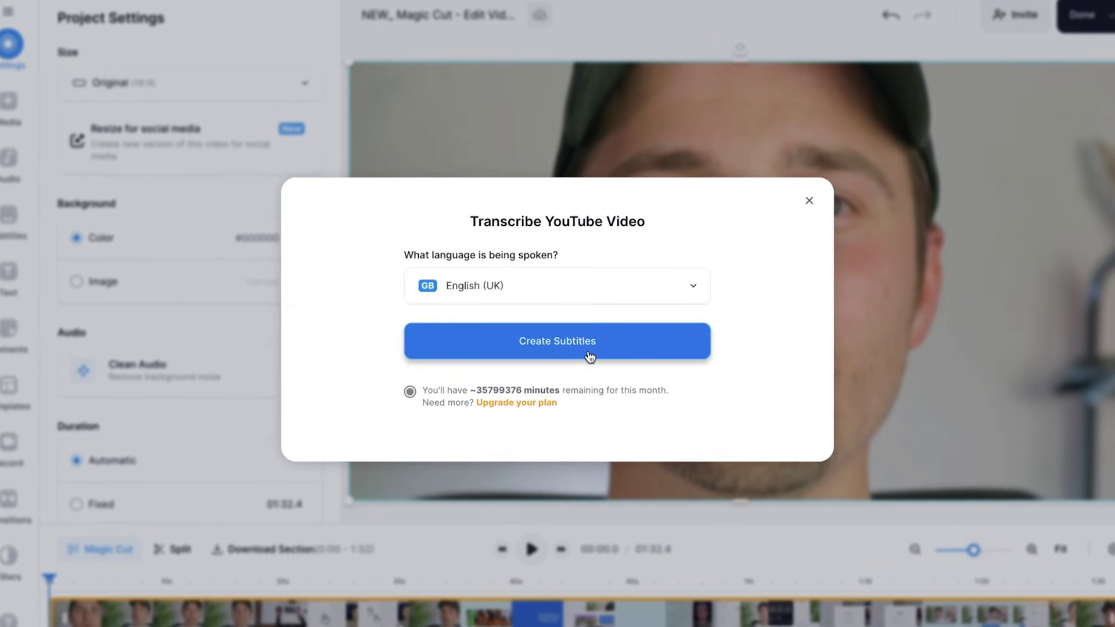
pyautogui.click(588, 342)
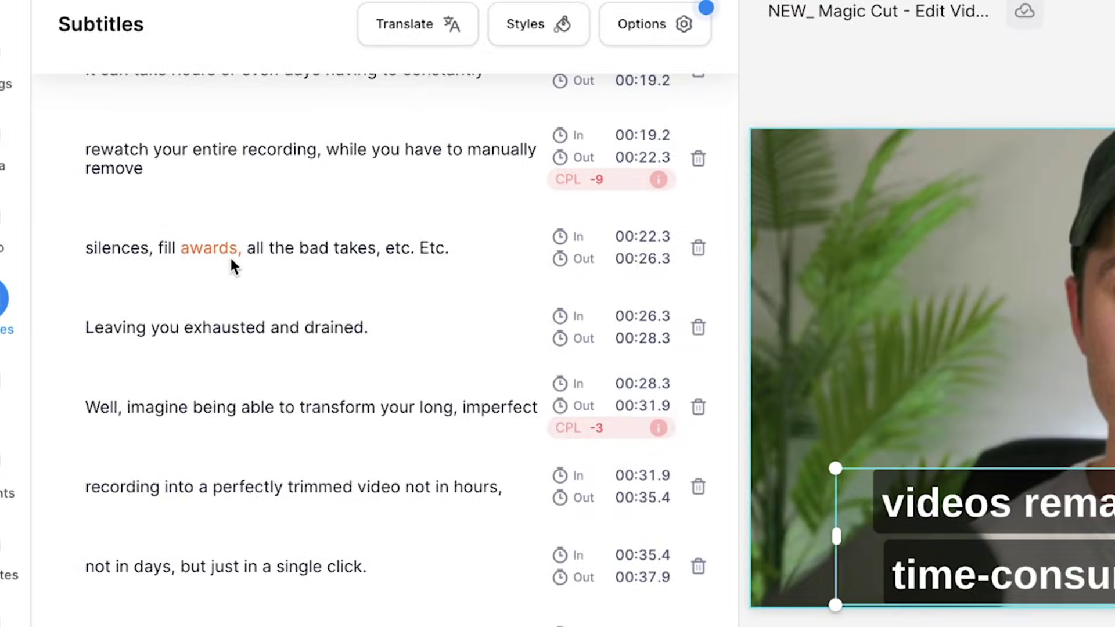
pyautogui.click(229, 260)
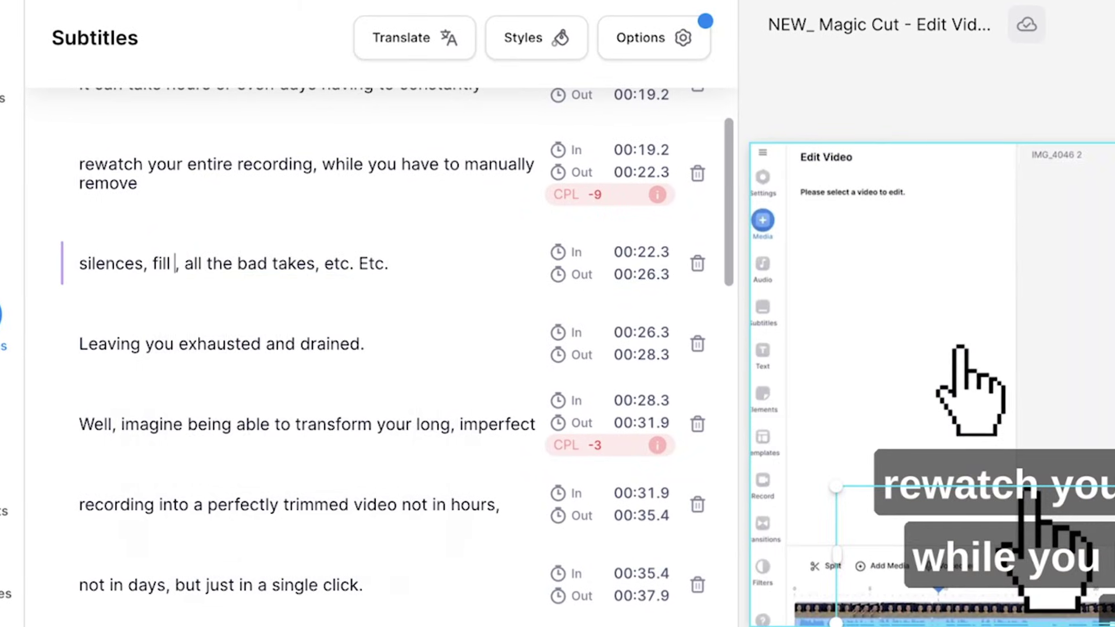
pyautogui.write('er words')
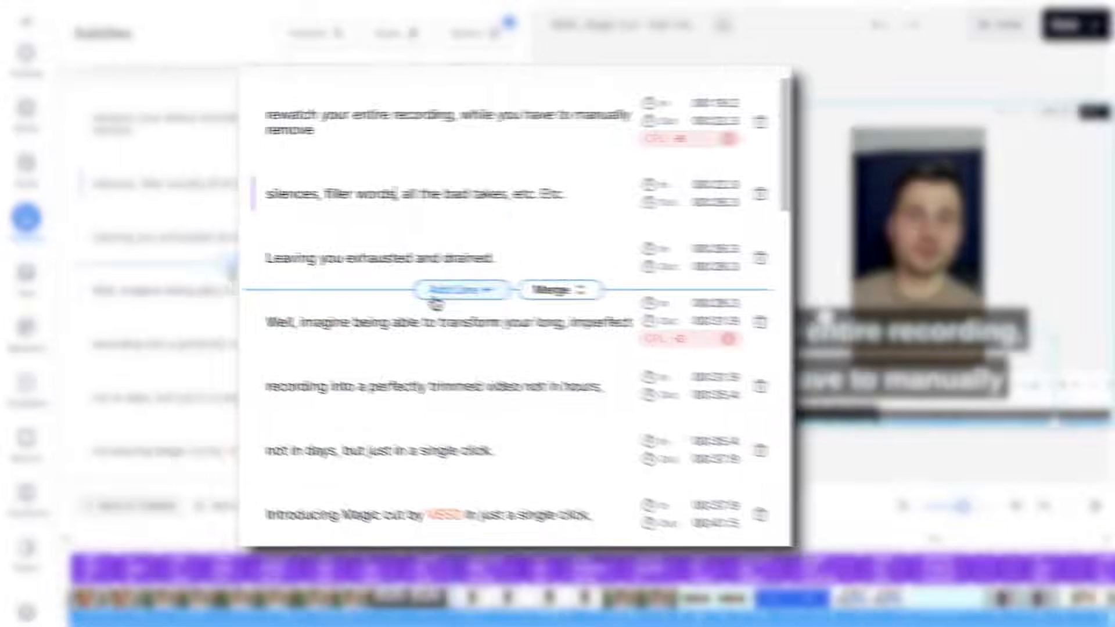
# Step: Split the 'Well, imagine' subtitle in two and download the subtitles as a file
pyautogui.click(469, 322)
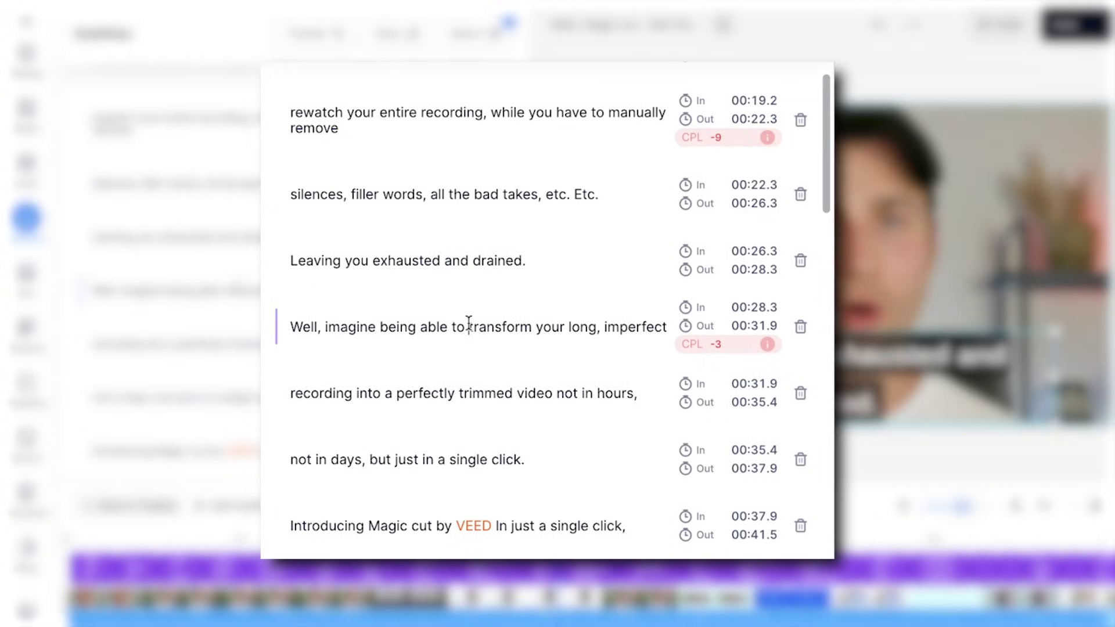
pyautogui.press('Return')
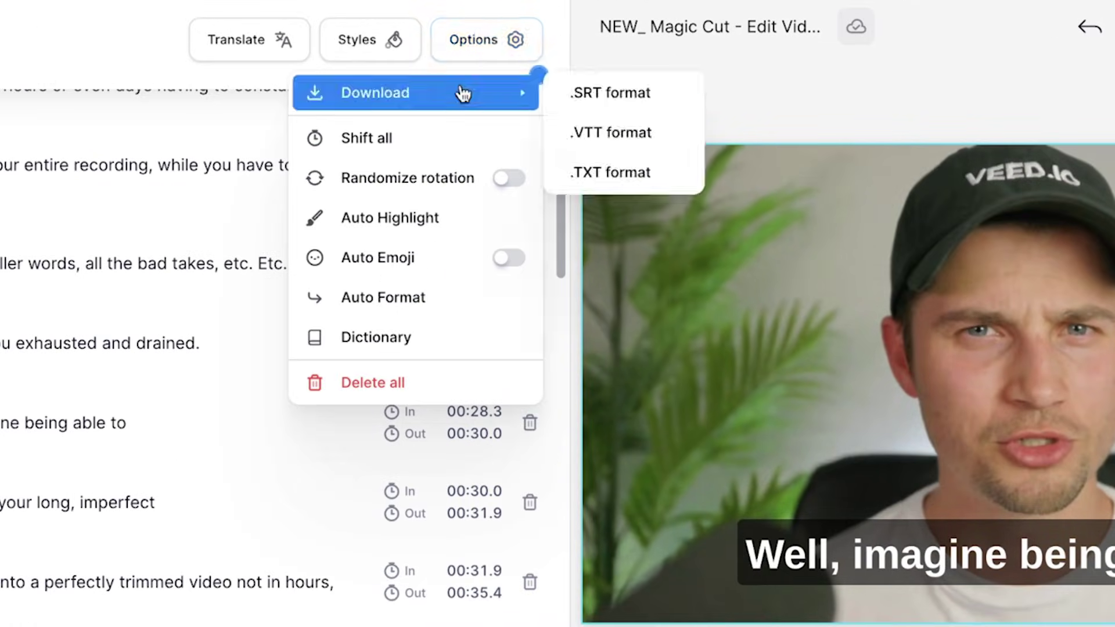
pyautogui.click(595, 144)
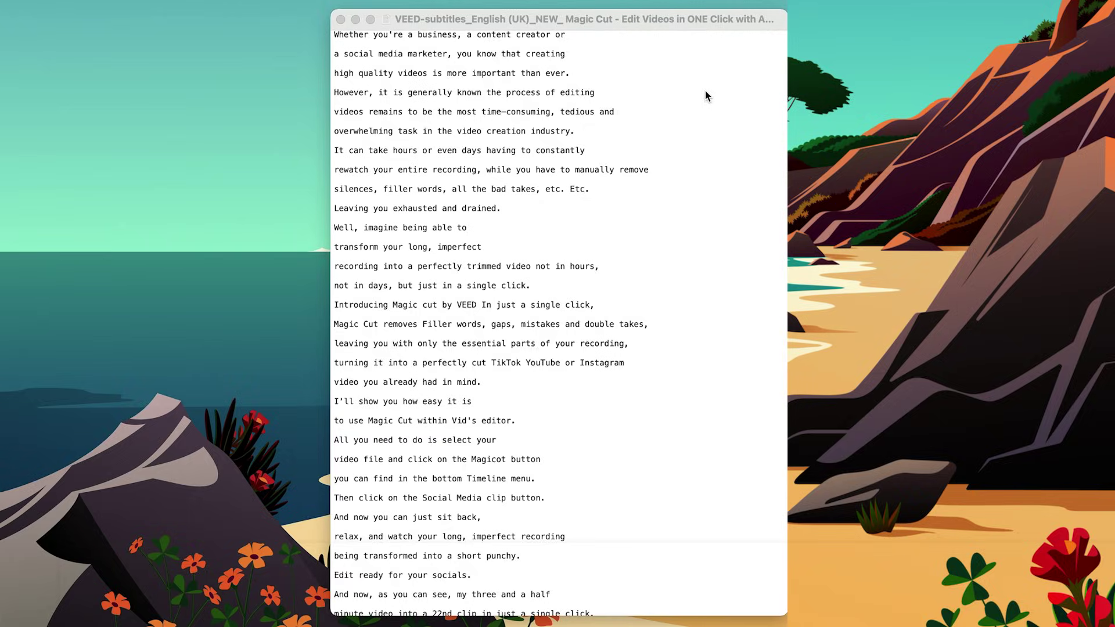
pyautogui.scroll(-1, 705, 91)
pyautogui.scroll(-3, 705, 91)
pyautogui.click(481, 45)
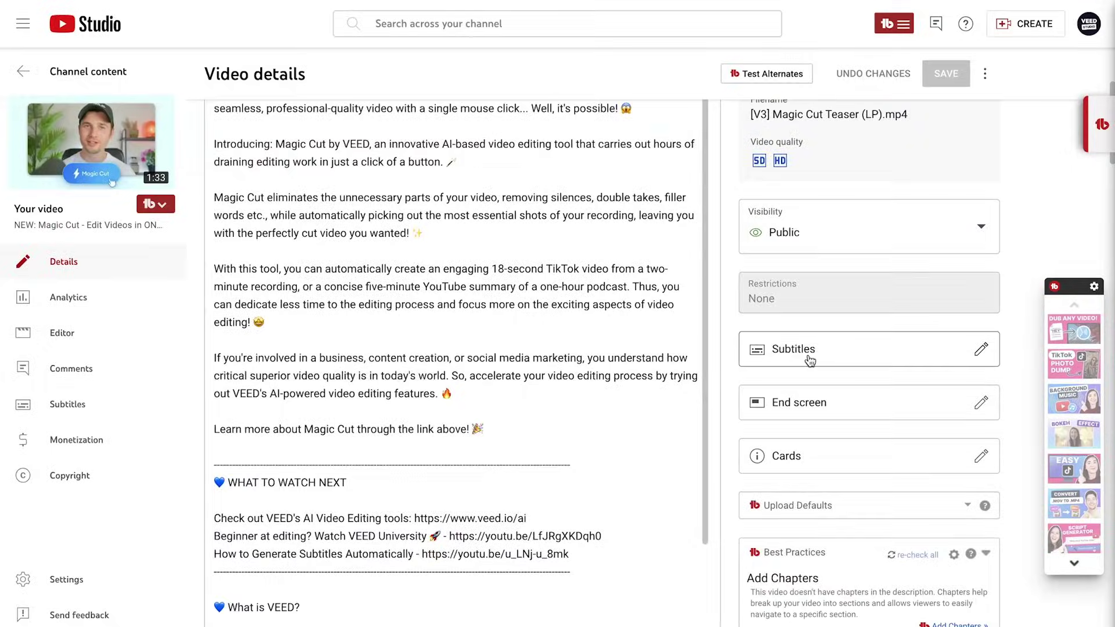
# Step: Upload the downloaded VEED .srt file into the video's YouTube Studio subtitle editor
pyautogui.click(809, 354)
pyautogui.click(529, 100)
pyautogui.click(553, 166)
pyautogui.press('Return')
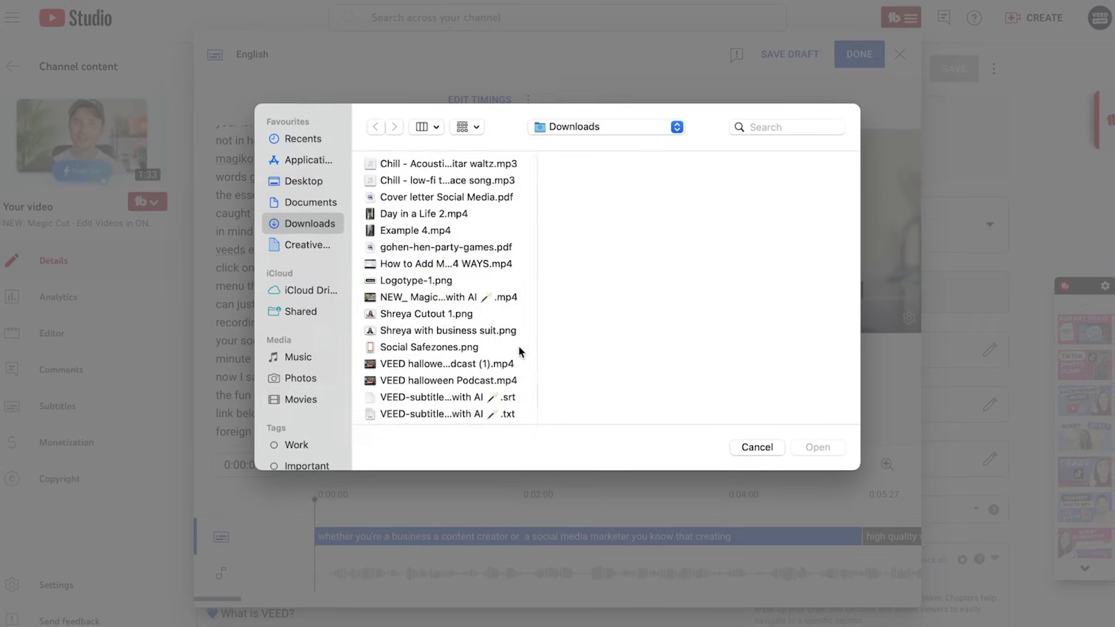
pyautogui.click(451, 398)
pyautogui.click(822, 450)
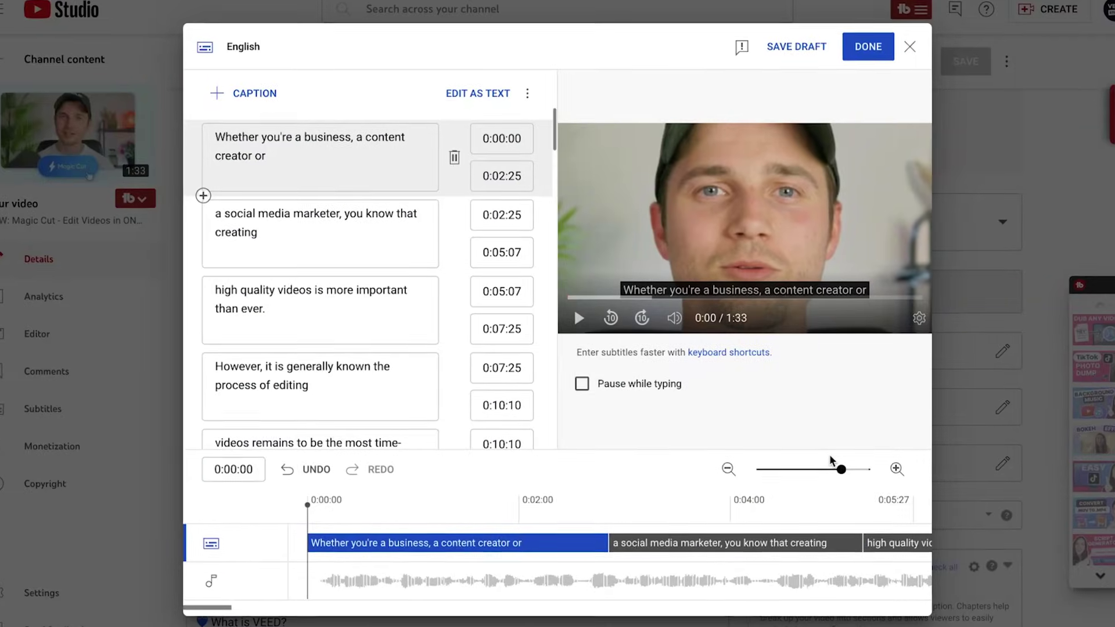